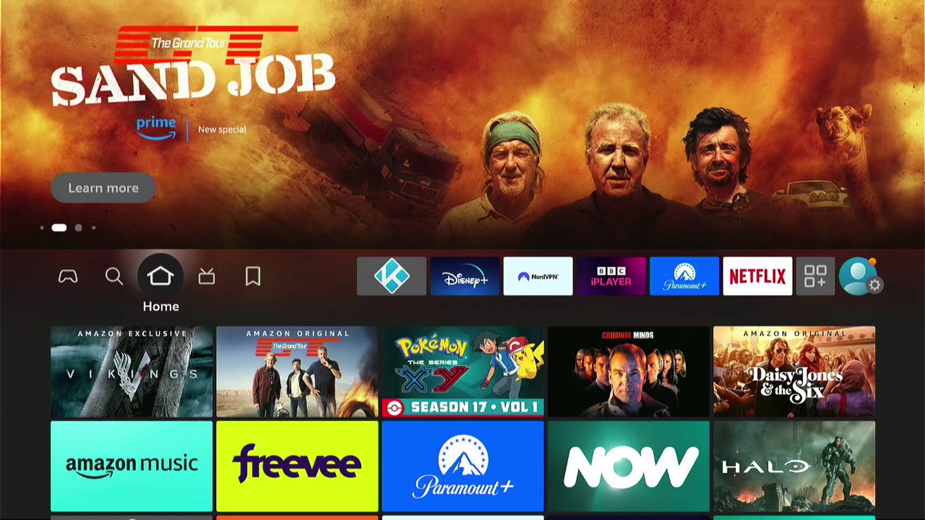
# Launch Kodi from the app row on the Fire TV home screen.
pyautogui.press('Right')
pyautogui.press('Right')
pyautogui.press('Right')
pyautogui.press('Return')
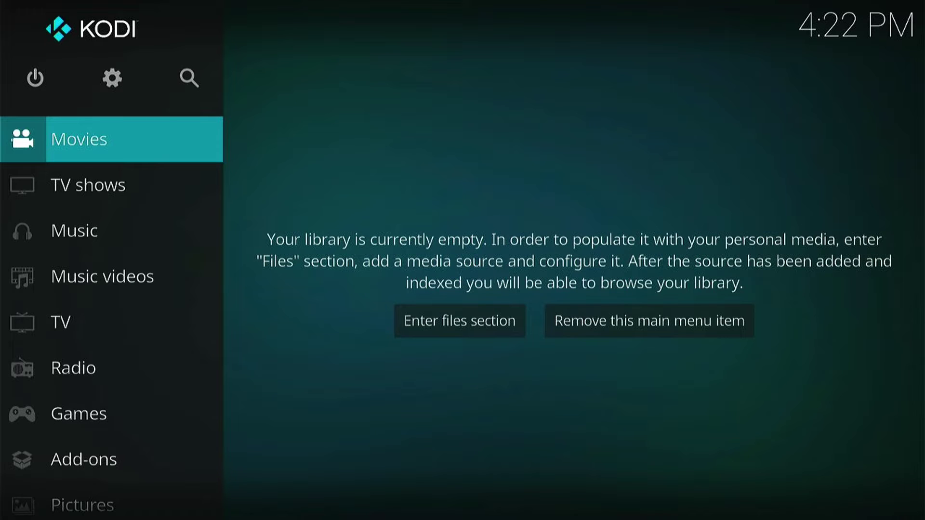
# Open Kodi's System information summary to examine the installed build version, and return to the System page.
pyautogui.press('Up')
pyautogui.press('Right')
pyautogui.press('Return')
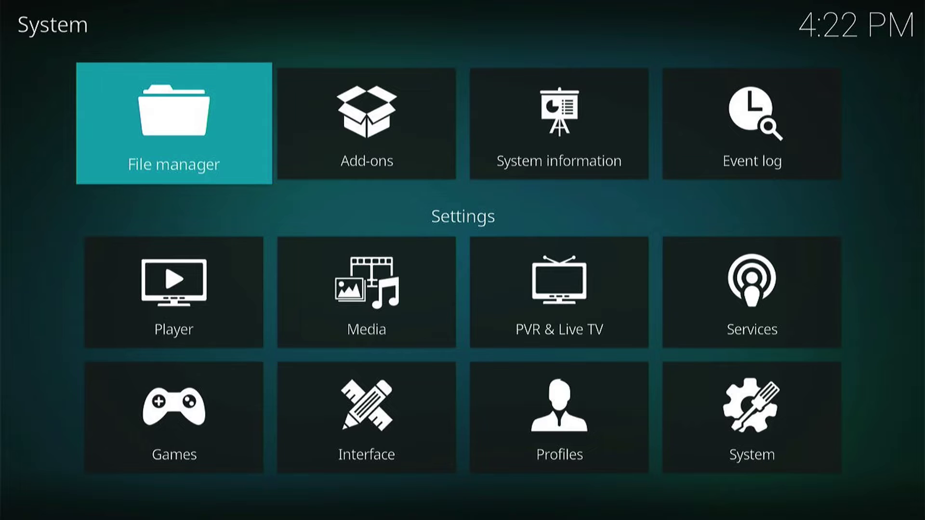
pyautogui.press('Right')
pyautogui.press('Right')
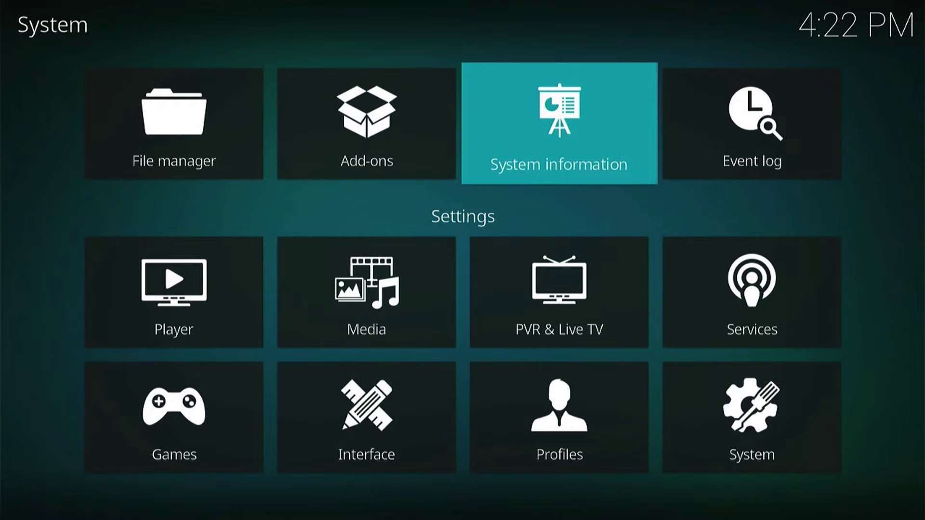
pyautogui.press('Return')
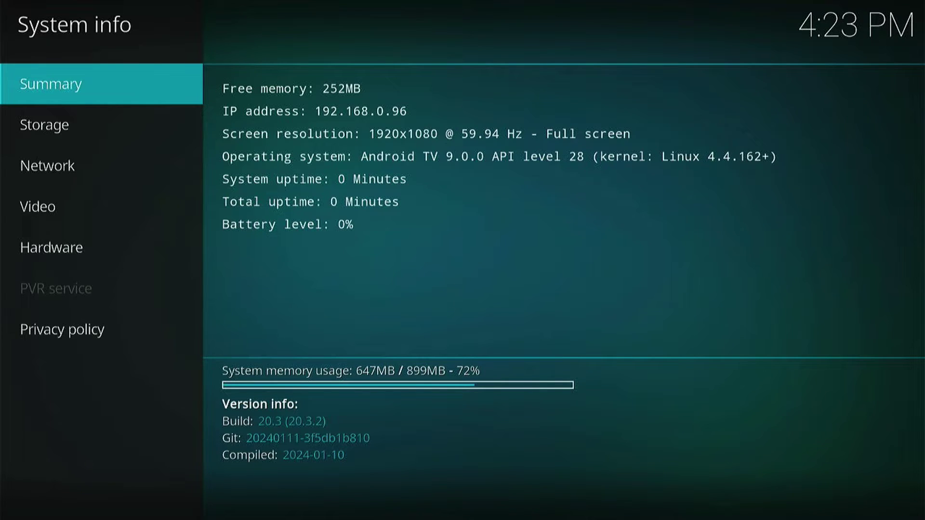
pyautogui.press('Escape')
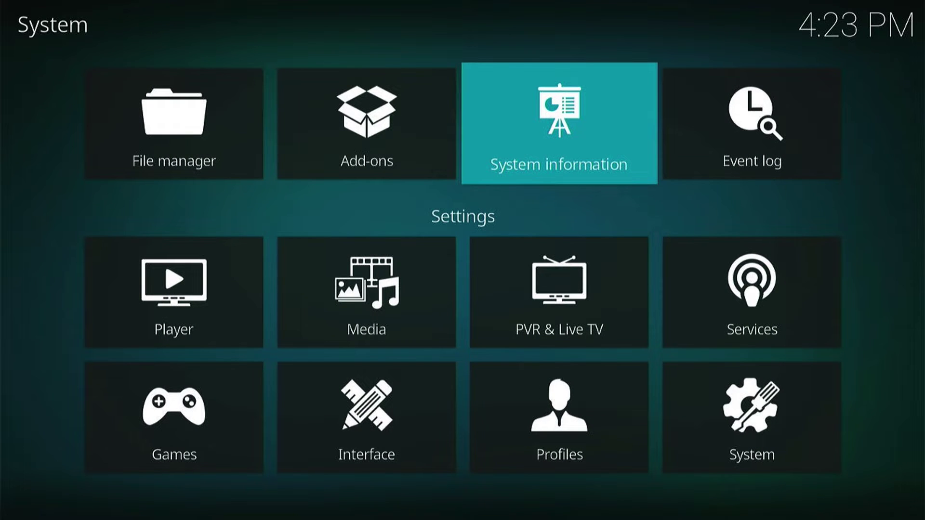
# Open the Interface settings, examine the available skins, and close the skin list without changing the selection.
pyautogui.press('Down')
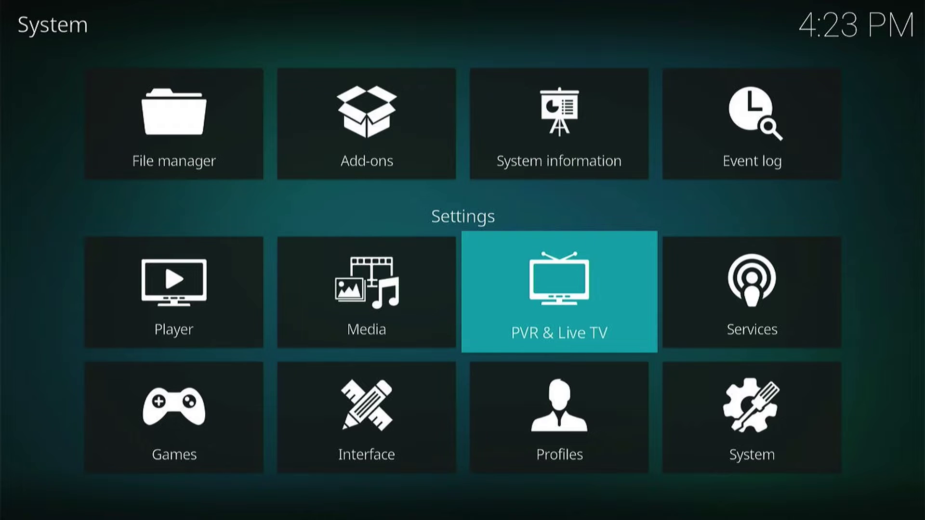
pyautogui.press('Down')
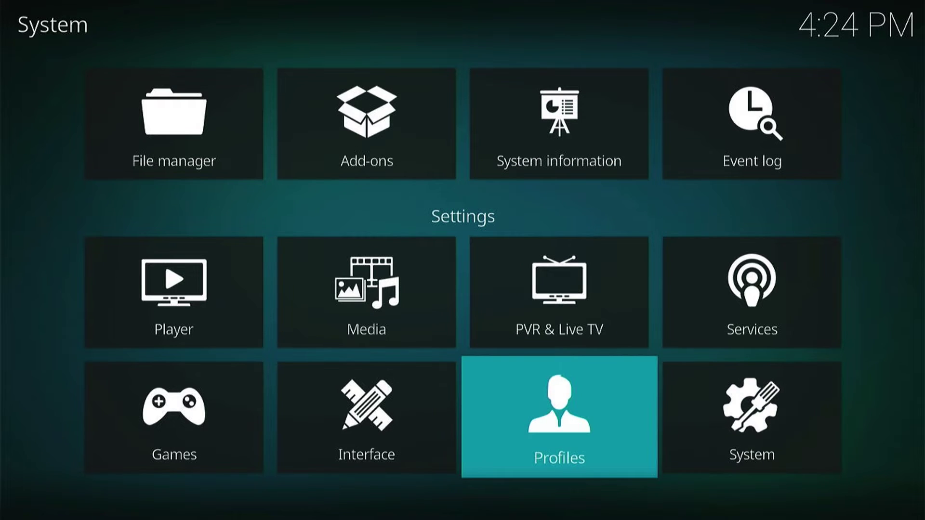
pyautogui.press('Left')
pyautogui.press('Return')
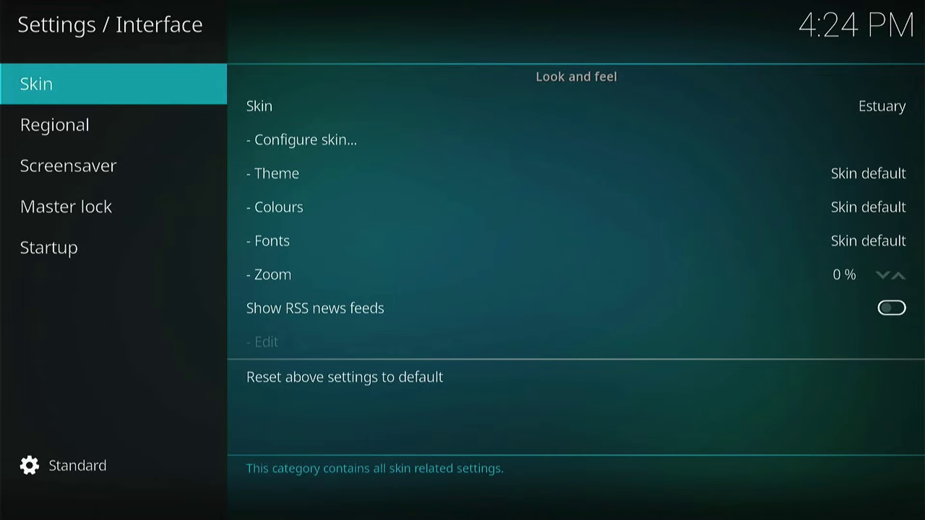
pyautogui.press('Right')
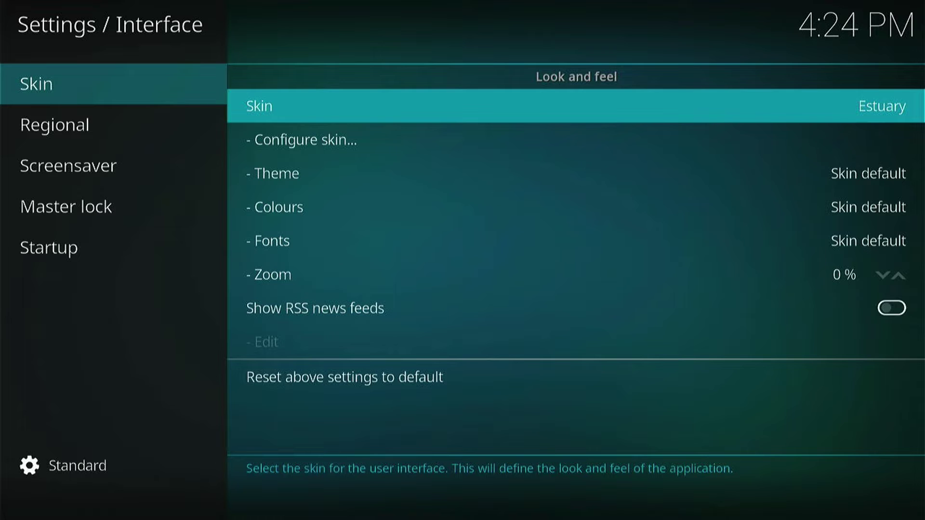
pyautogui.press('Return')
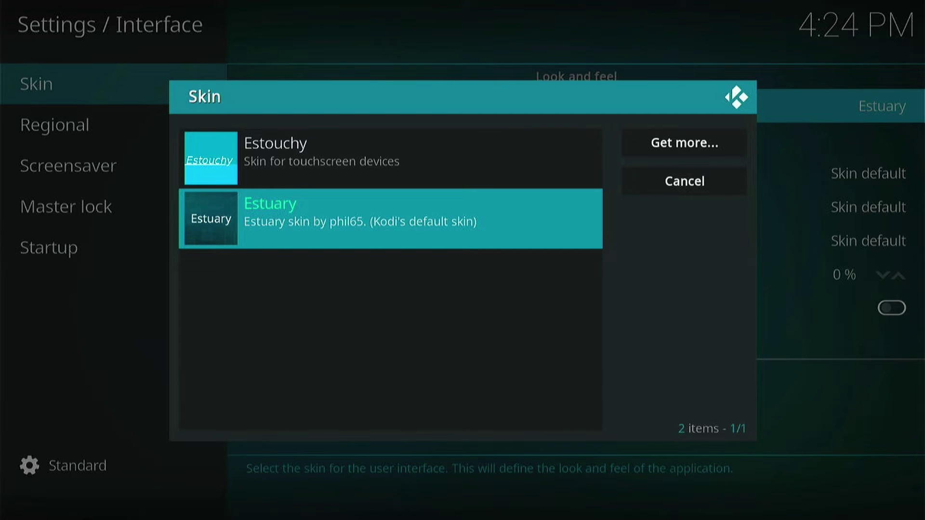
pyautogui.press('Escape')
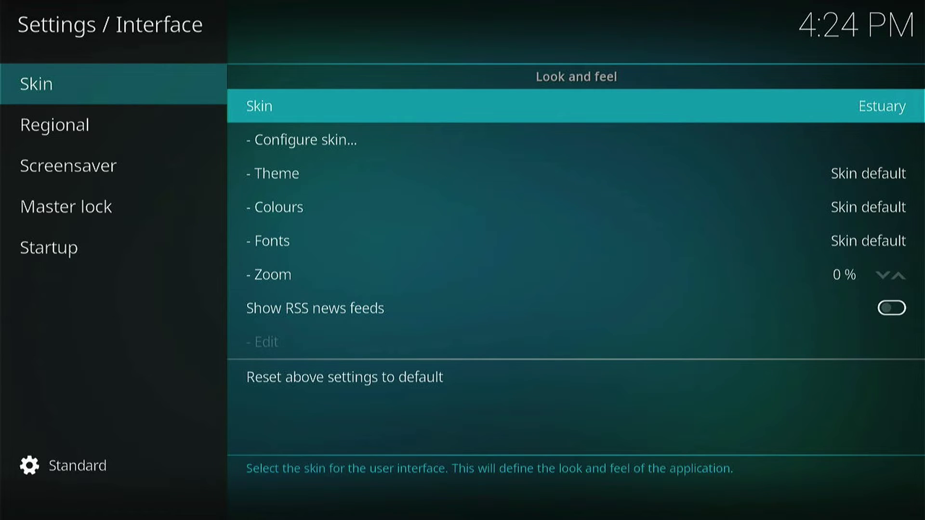
# Return to the Fire TV home screen and open the full Your Apps & Channels list.
pyautogui.press('Home')
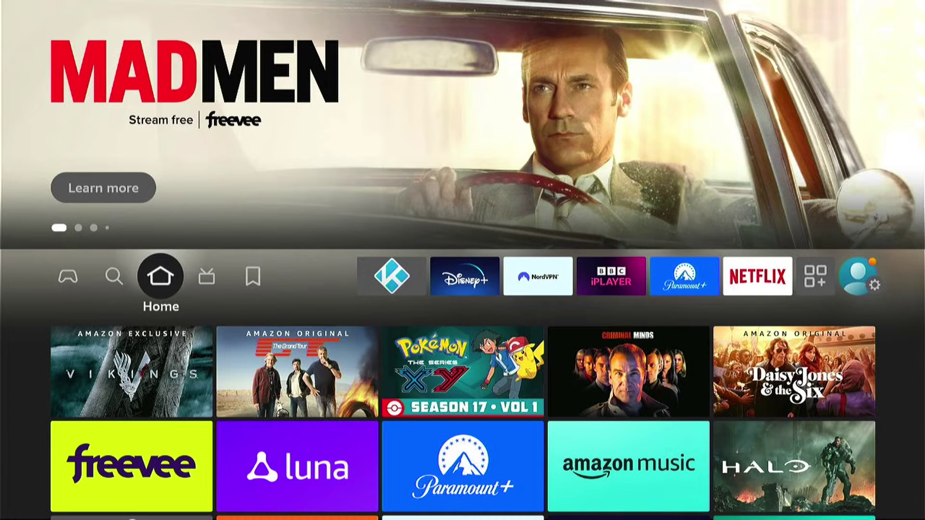
pyautogui.press('Right')
pyautogui.press('Right')
pyautogui.press('Right')
pyautogui.press('Right')
pyautogui.press('Right')
pyautogui.press('Right')
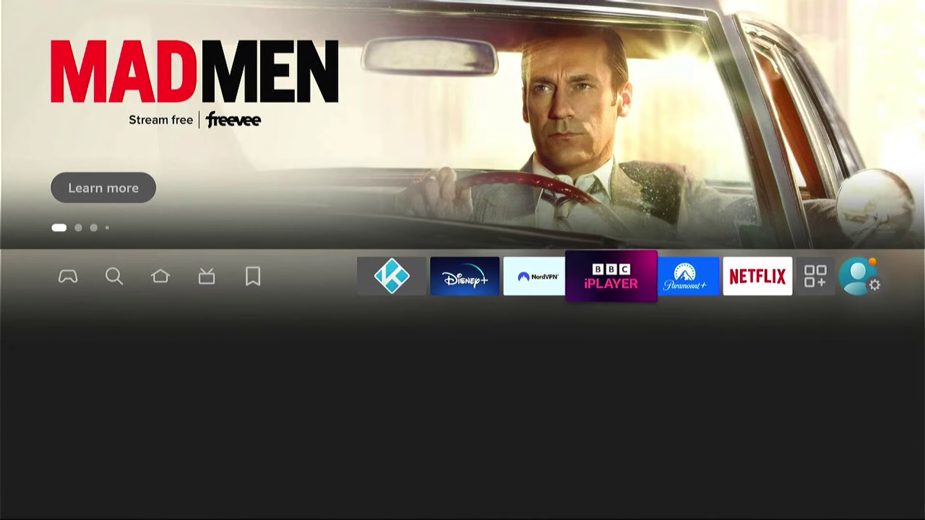
pyautogui.press('Right')
pyautogui.press('Right')
pyautogui.press('Right')
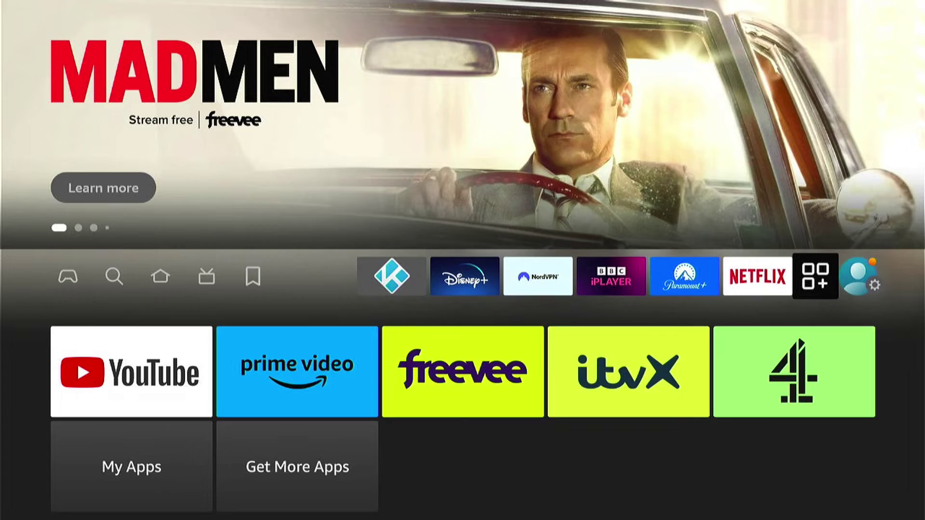
# Launch the Downloader app from the Your Apps & Channels list.
pyautogui.press('Down')
pyautogui.press('Down')
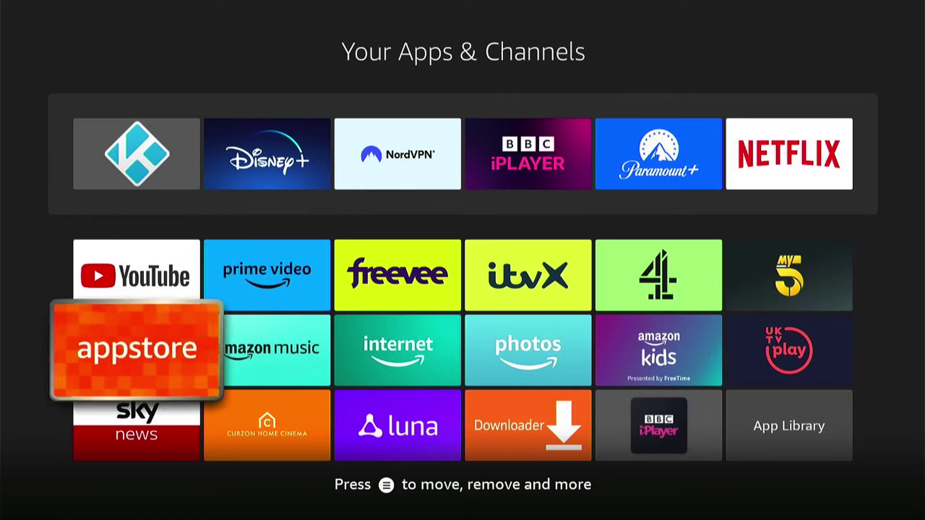
pyautogui.press('Right')
pyautogui.press('Right')
pyautogui.press('Right')
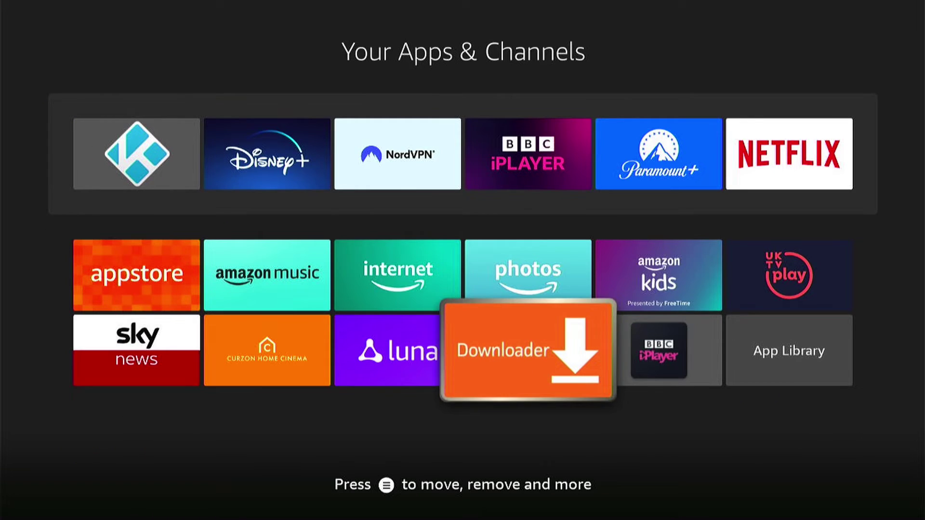
pyautogui.press('Return')
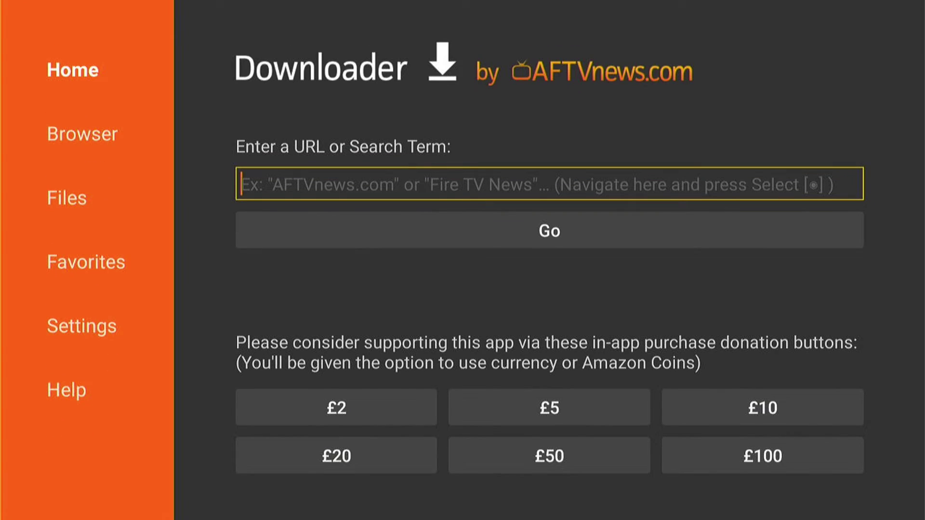
# Enter code 242913 in Downloader's URL field and load Kodi's Android downloads page.
pyautogui.press('Return')
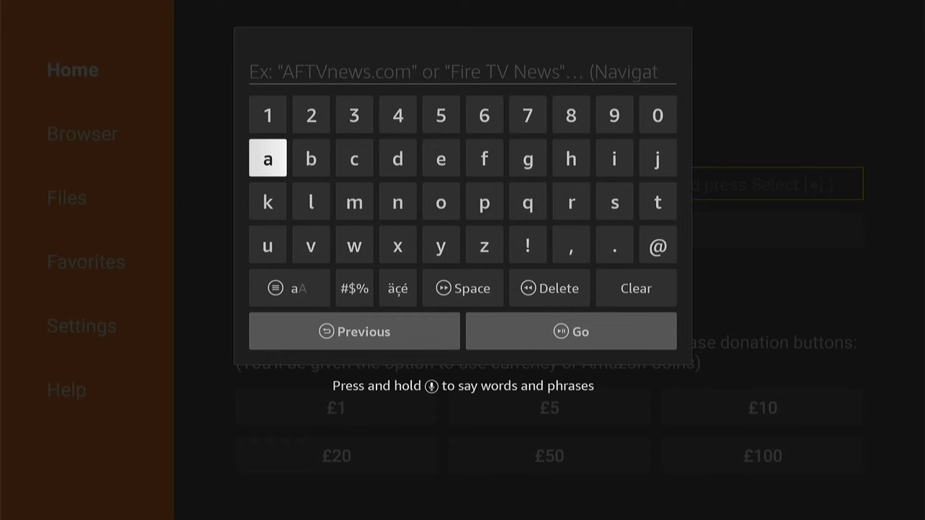
pyautogui.press('Up')
pyautogui.write('242')
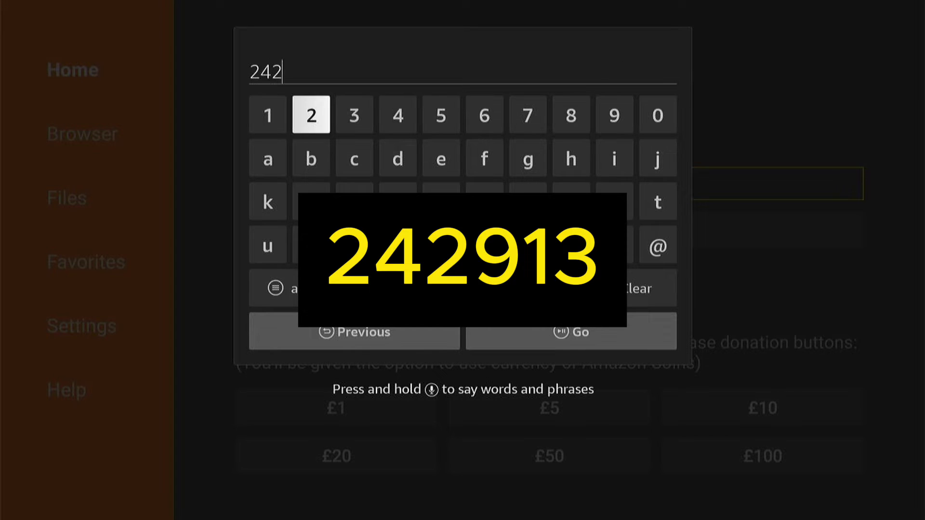
pyautogui.write('913')
pyautogui.press('Down')
pyautogui.press('Down')
pyautogui.press('Down')
pyautogui.press('Down')
pyautogui.press('Down')
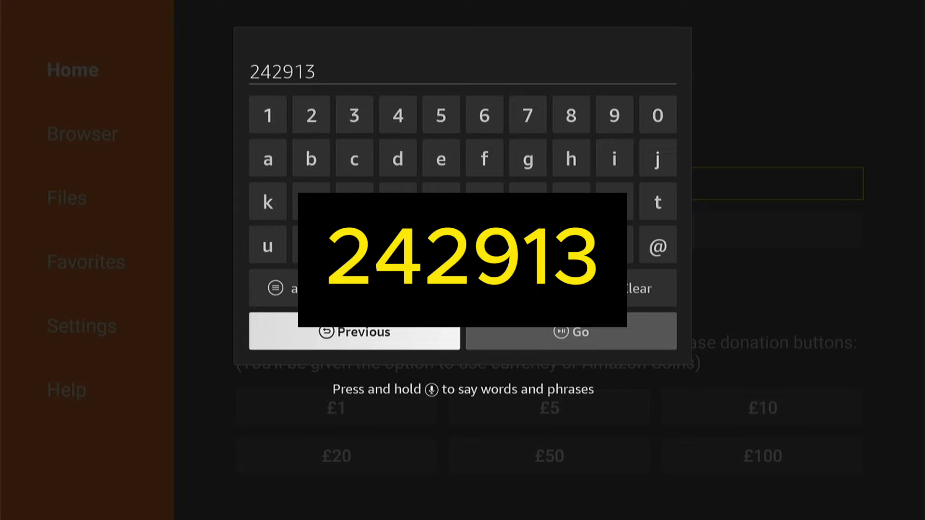
pyautogui.press('Right')
pyautogui.press('Return')
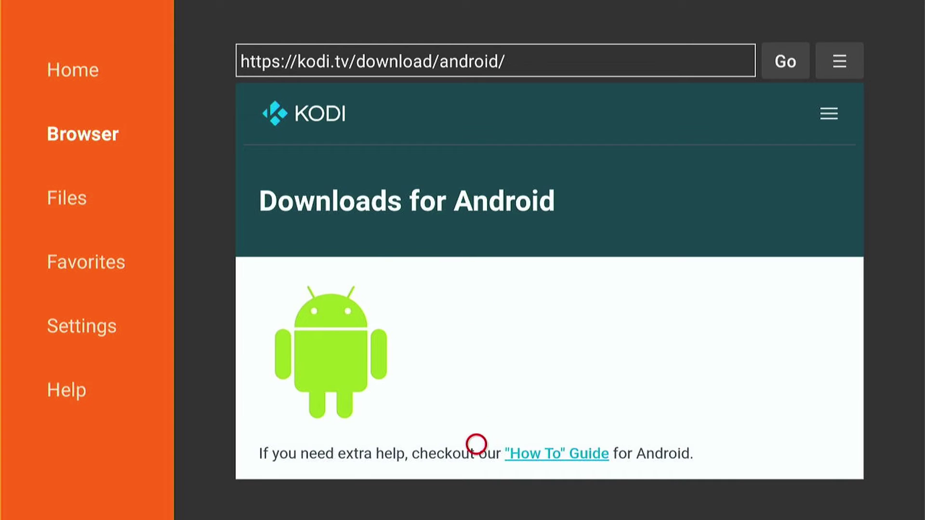
# Download the ARMV7A (32BIT) build of Kodi v20.4 (Nexus) from the Downloads section.
pyautogui.scroll(-3, 476, 460)
pyautogui.scroll(-4, 476, 460)
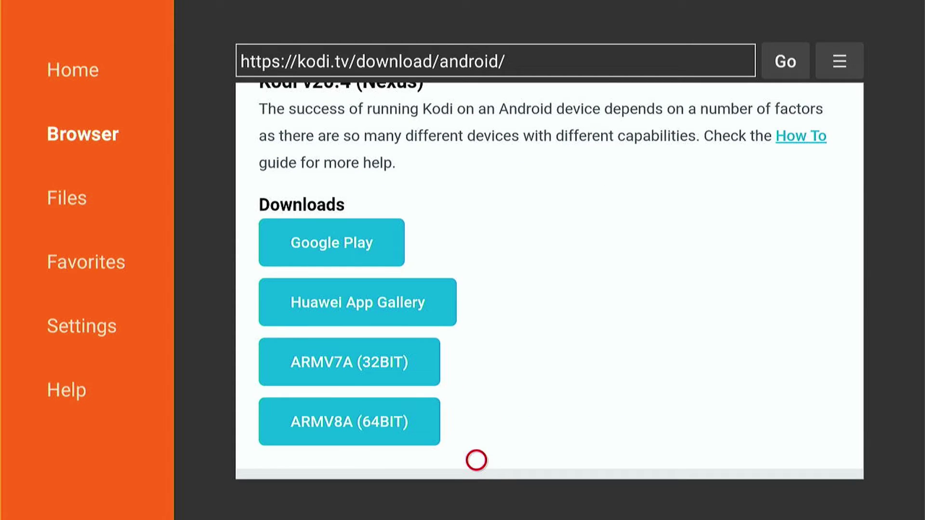
pyautogui.scroll(-2, 355, 244)
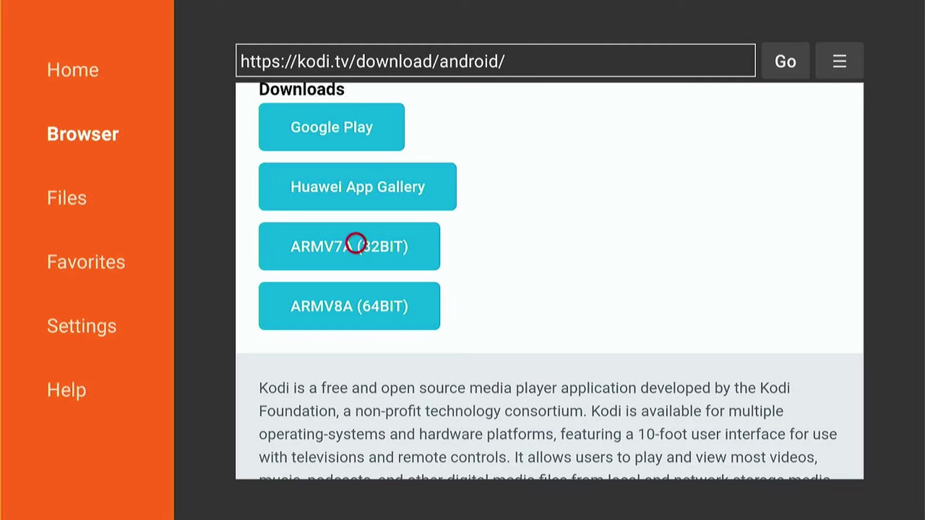
pyautogui.click(356, 243)
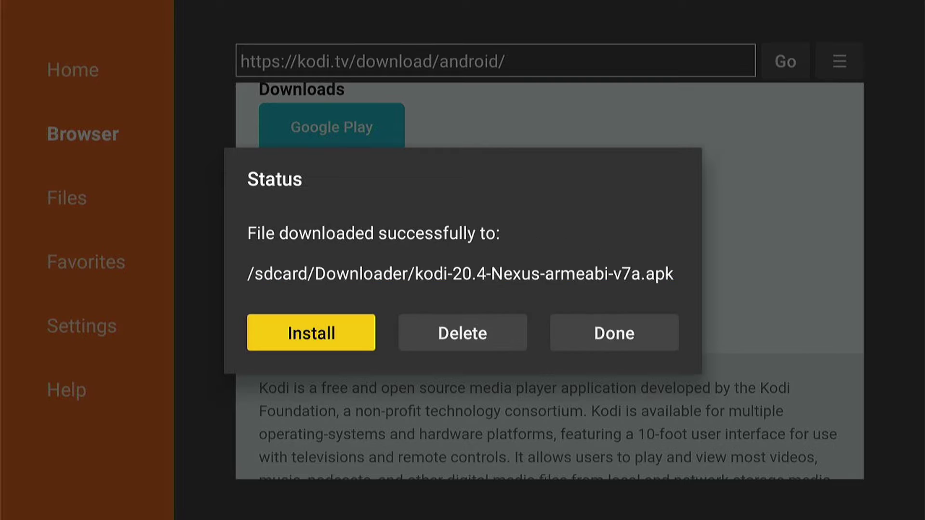
# Install the downloaded Kodi package as an update to the existing app and close the installer when done.
pyautogui.press('Return')
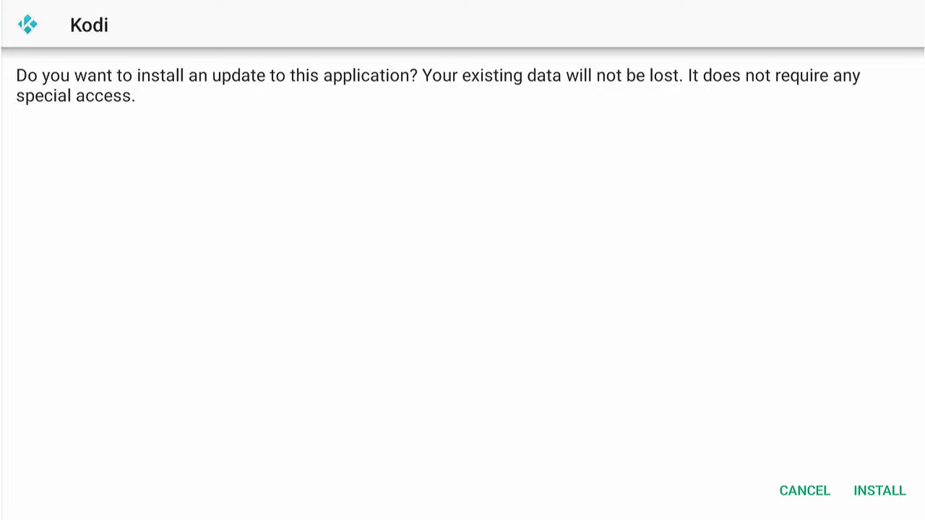
pyautogui.press('Down')
pyautogui.press('Right')
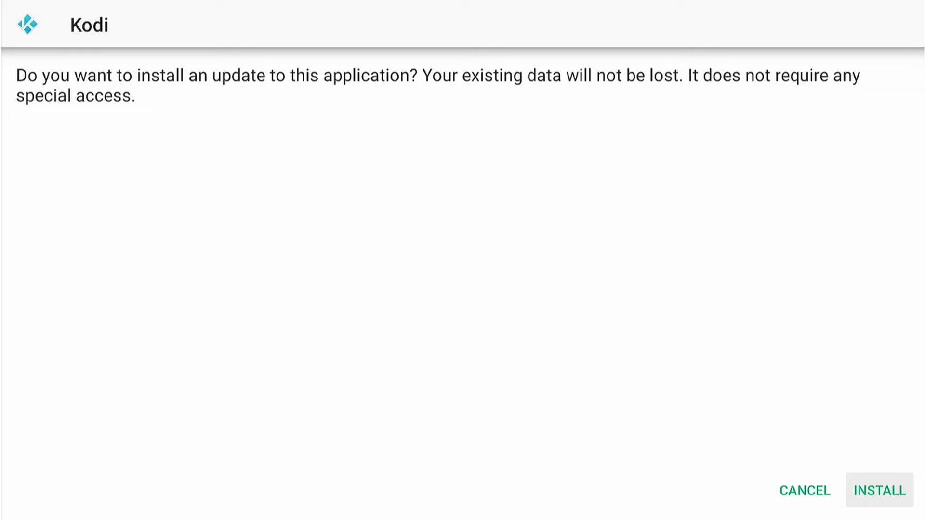
pyautogui.press('Return')
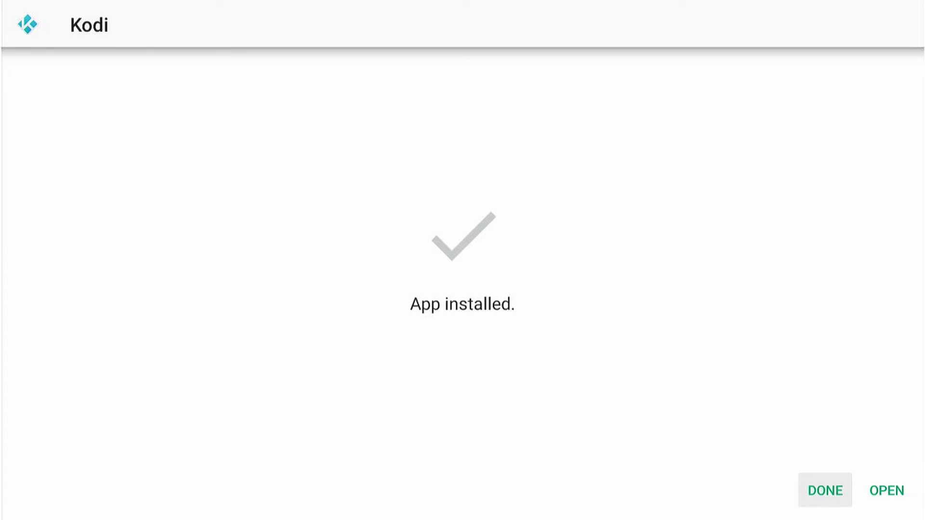
pyautogui.press('Return')
# Delete the installation file kodi-20.4-Nexus-armeabi-v7a.apk from the Downloader folder and confirm the deletion.
pyautogui.press('Right')
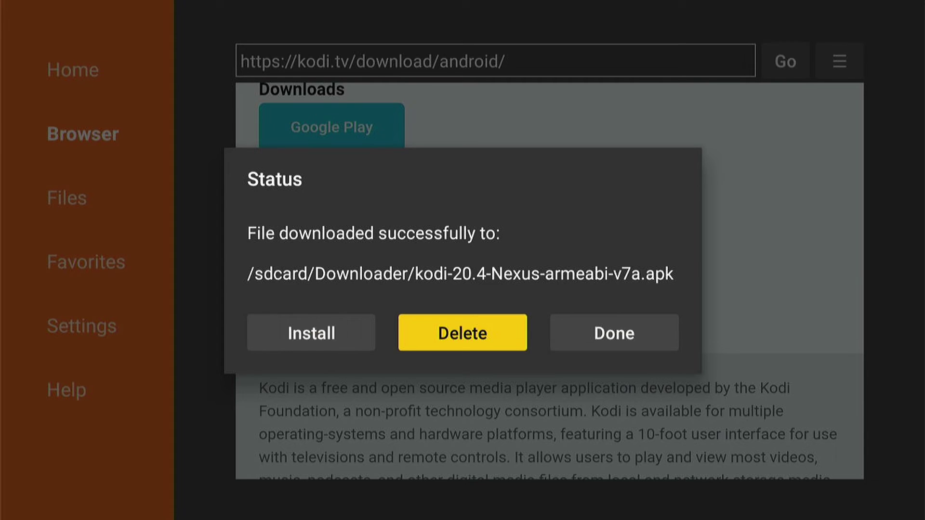
pyautogui.press('Return')
pyautogui.press('Left')
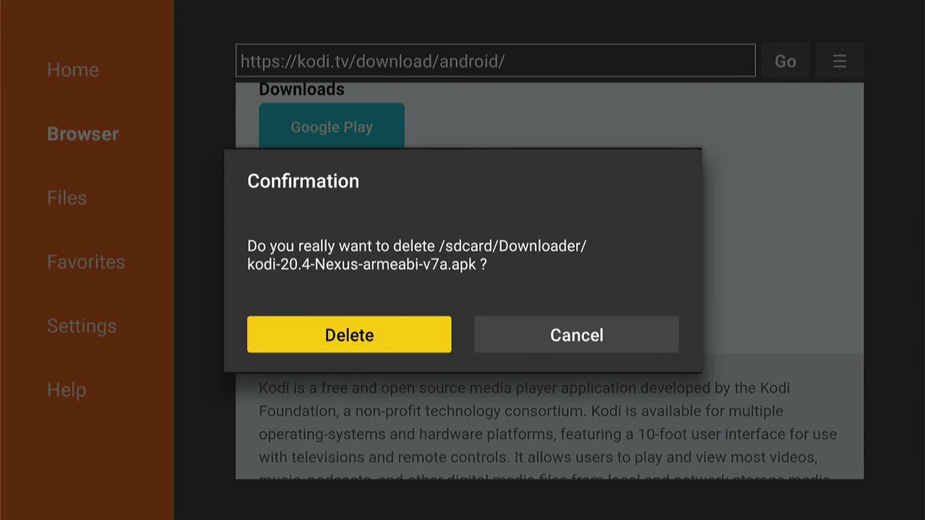
pyautogui.press('Return')
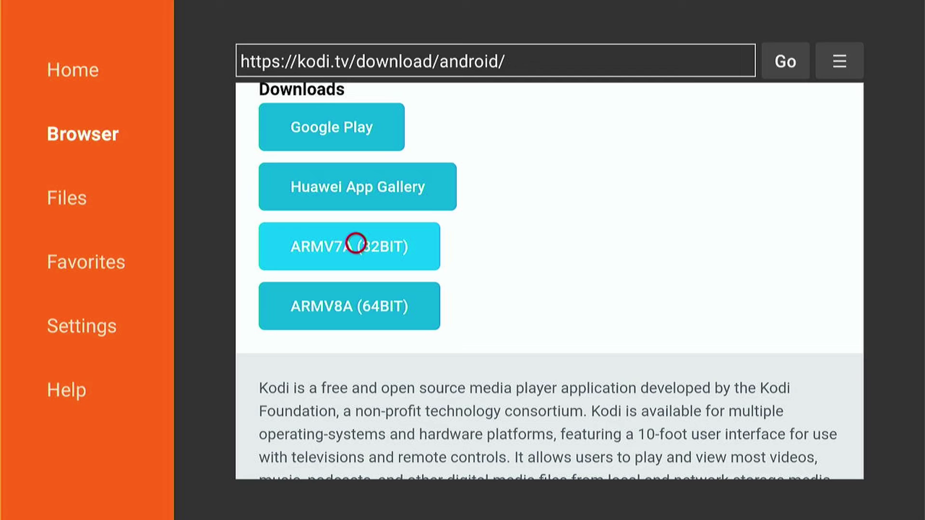
# Relaunch Kodi from the Fire TV home screen, examine the build version under System information, and return to the home screen.
pyautogui.press('Home')
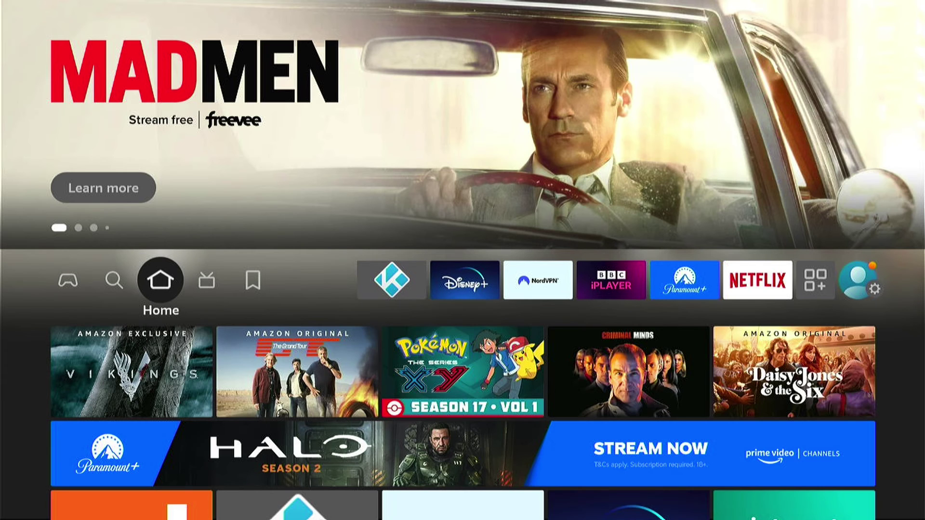
pyautogui.press('Right')
pyautogui.press('Right')
pyautogui.press('Right')
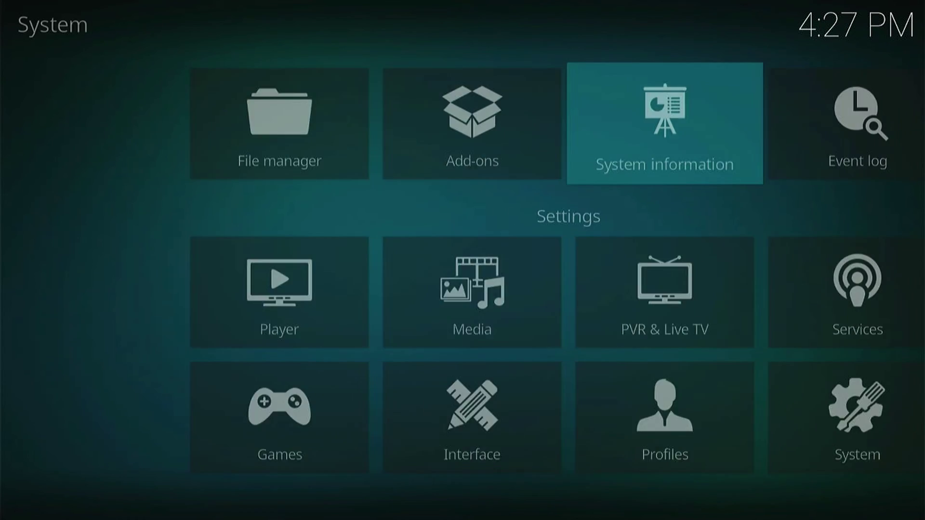
pyautogui.press('Return')
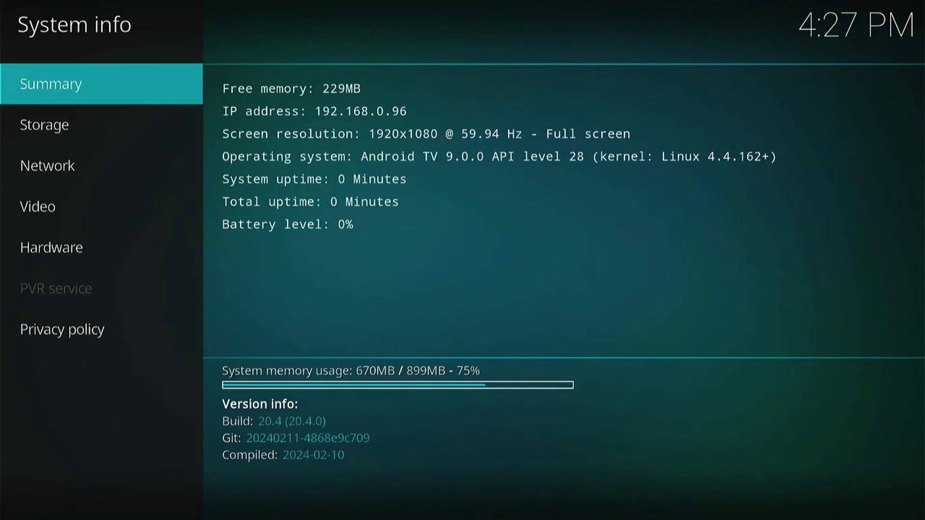
pyautogui.press('Home')
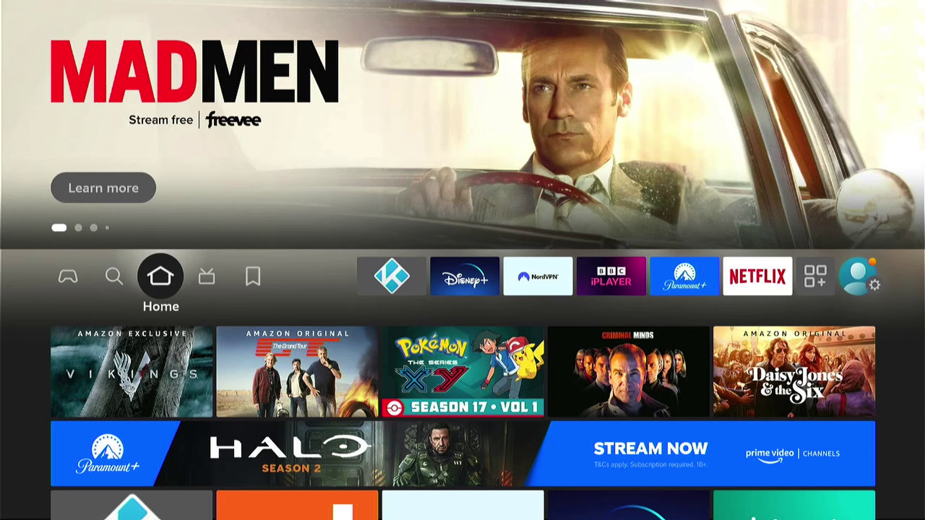